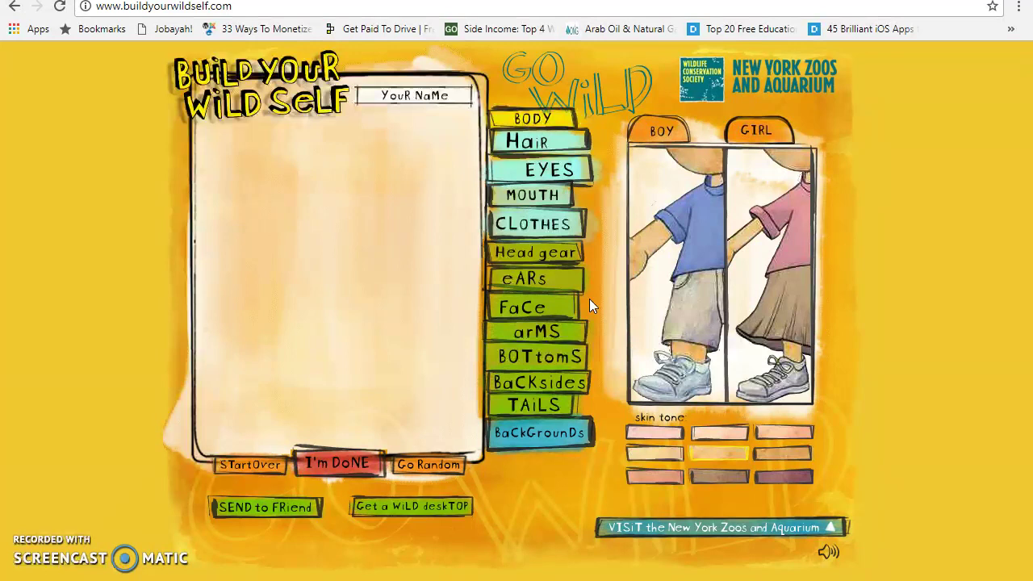
# Step: Enter the character's name in the Your Name box
pyautogui.click(428, 93)
pyautogui.write('yom')
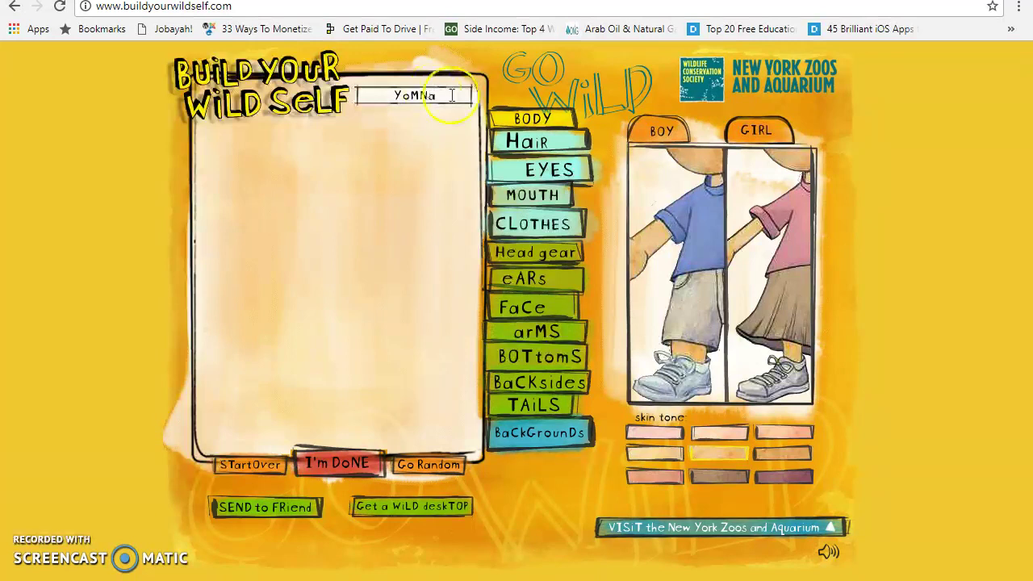
pyautogui.click(766, 179)
# Step: Build the character from the boy body with the darker brown skin tone
pyautogui.click(685, 227)
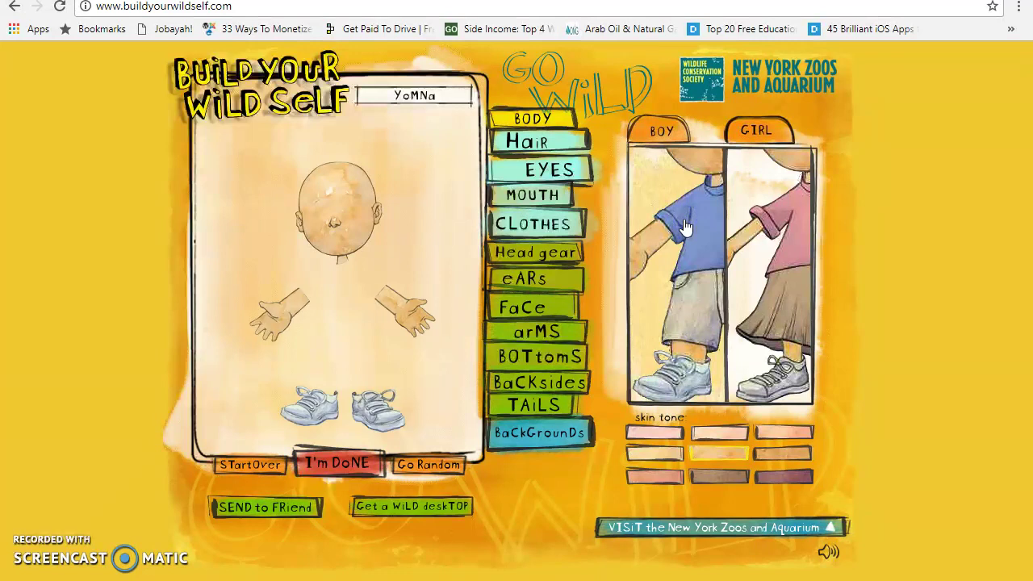
pyautogui.click(750, 466)
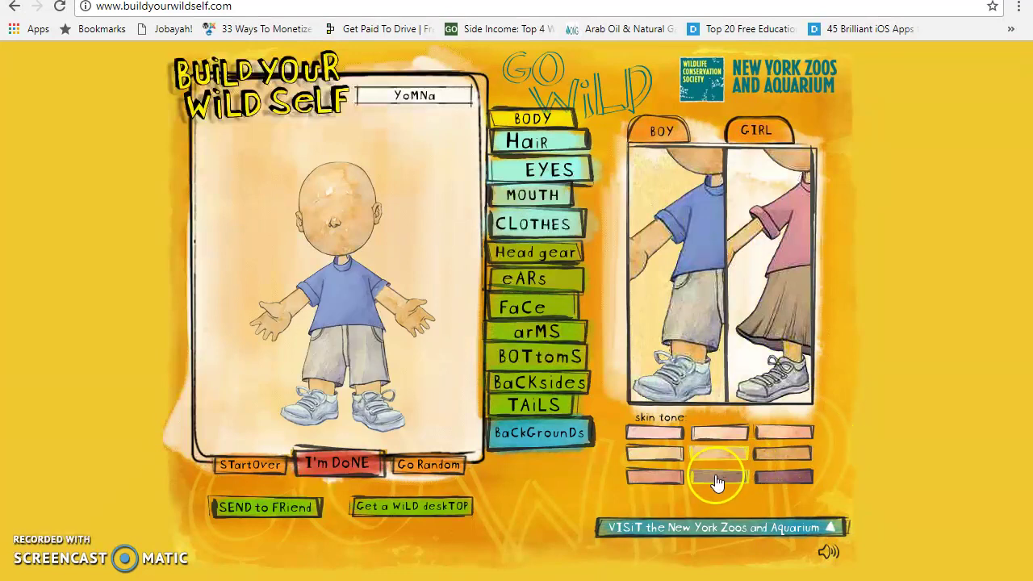
pyautogui.click(716, 478)
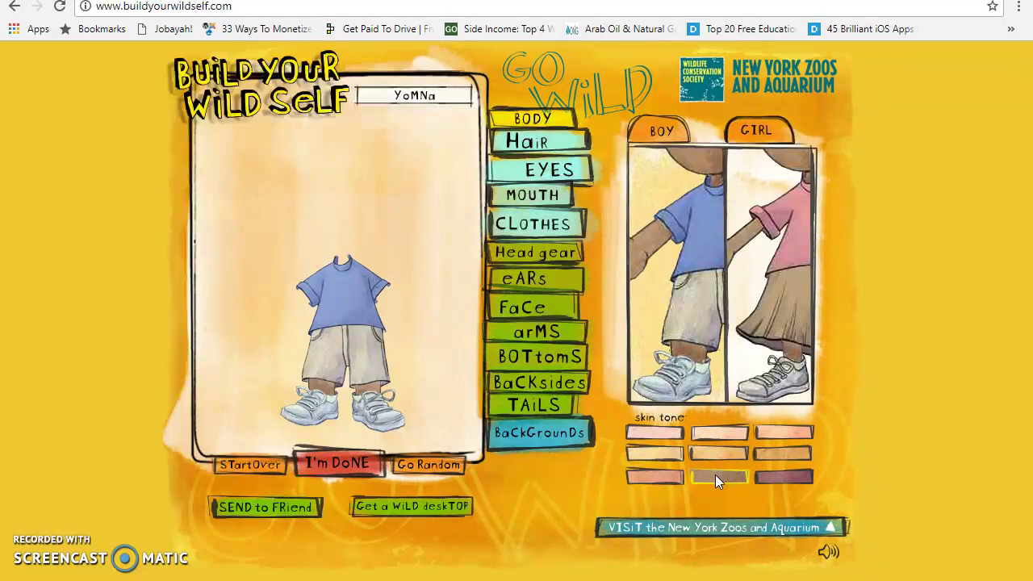
pyautogui.click(650, 363)
pyautogui.click(507, 149)
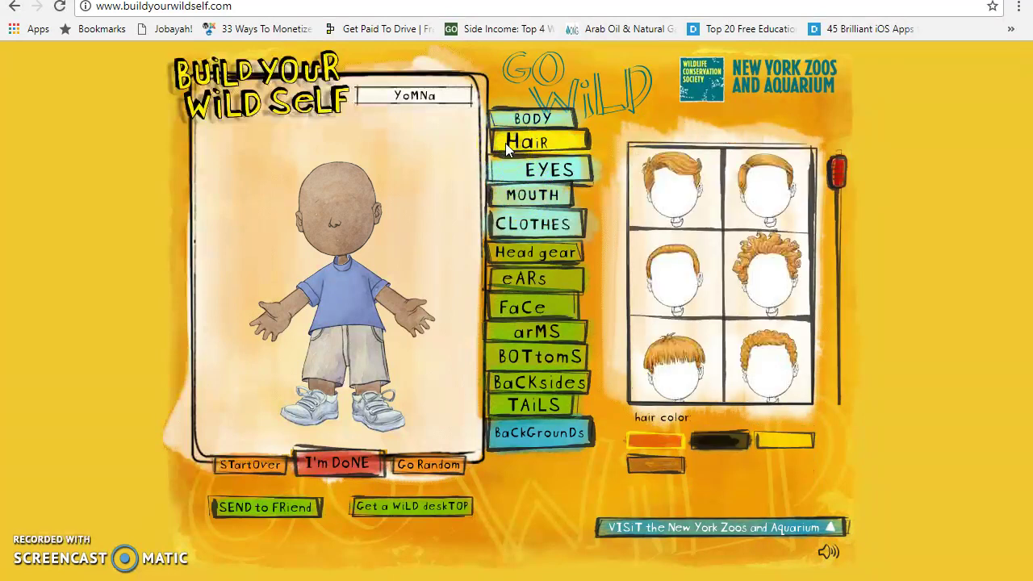
# Step: Give the character the reddish-blond topknot hairstyle
pyautogui.click(847, 182)
pyautogui.moveTo(851, 184); pyautogui.dragTo(843, 234)
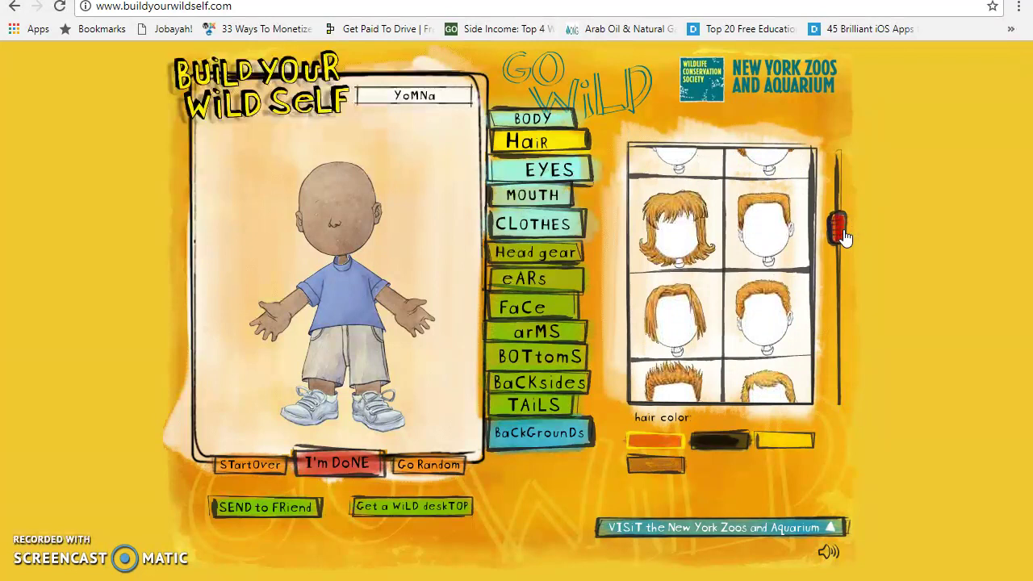
pyautogui.moveTo(843, 234); pyautogui.dragTo(843, 271)
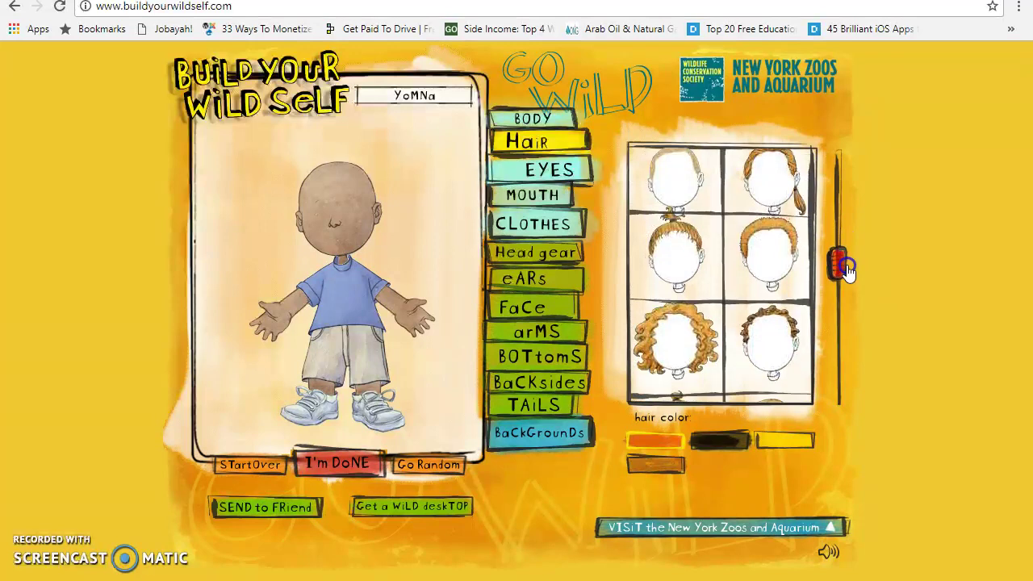
pyautogui.click(713, 244)
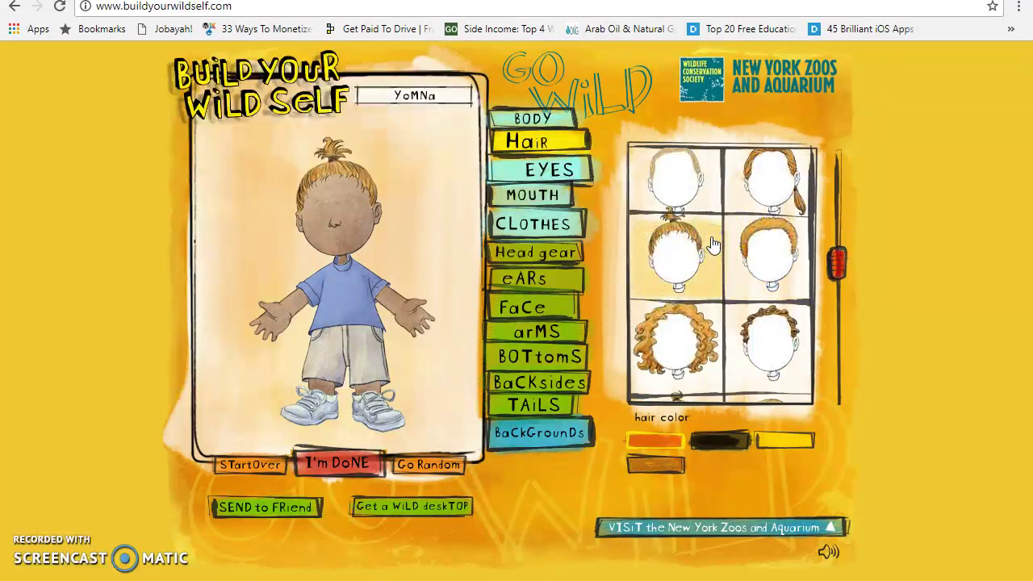
# Step: Add sleepy droopy eyes and thick brown eyebrows
pyautogui.click(520, 179)
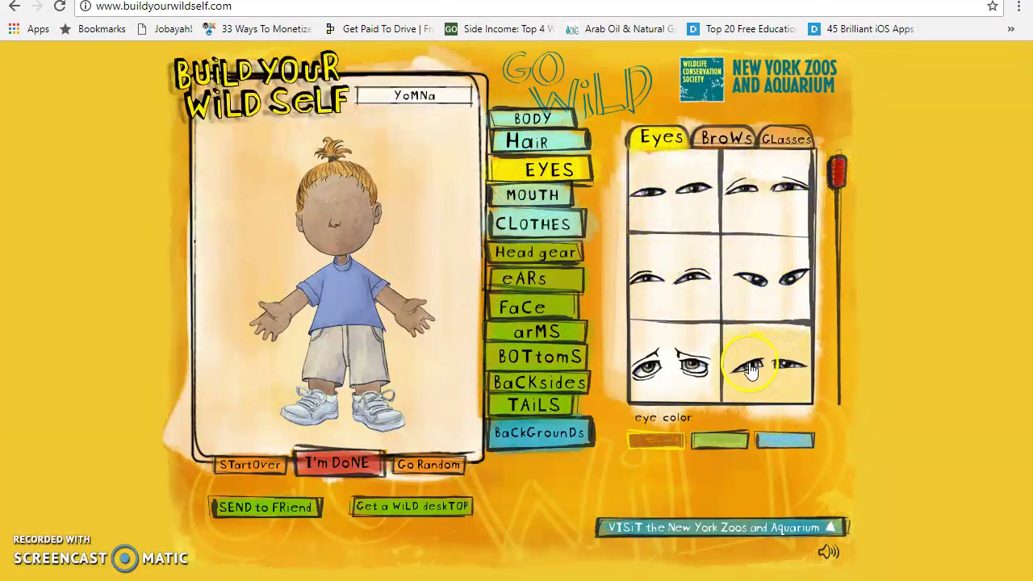
pyautogui.click(706, 366)
pyautogui.click(725, 139)
pyautogui.click(752, 274)
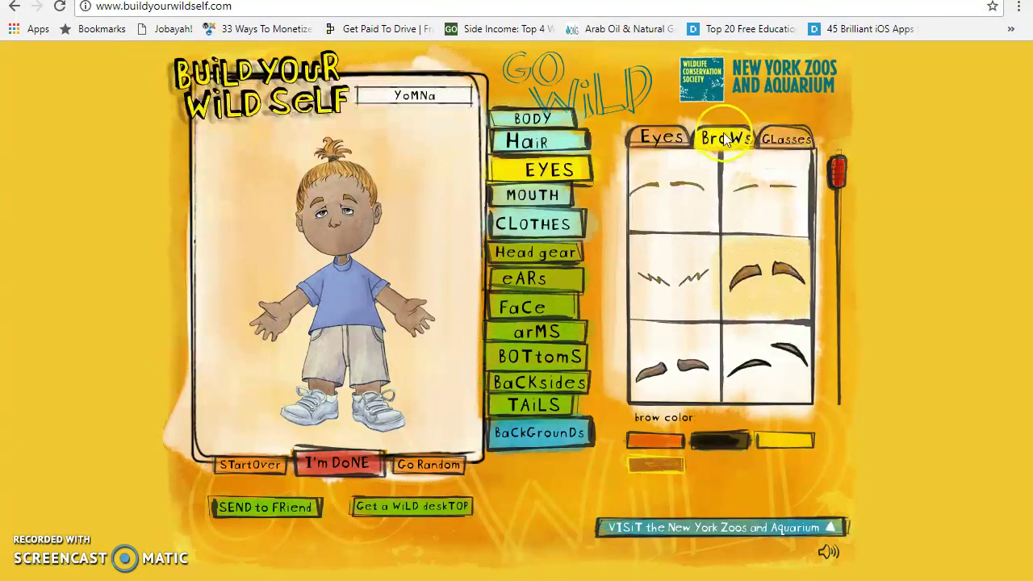
# Step: Give the character an open smiling mouth
pyautogui.click(556, 195)
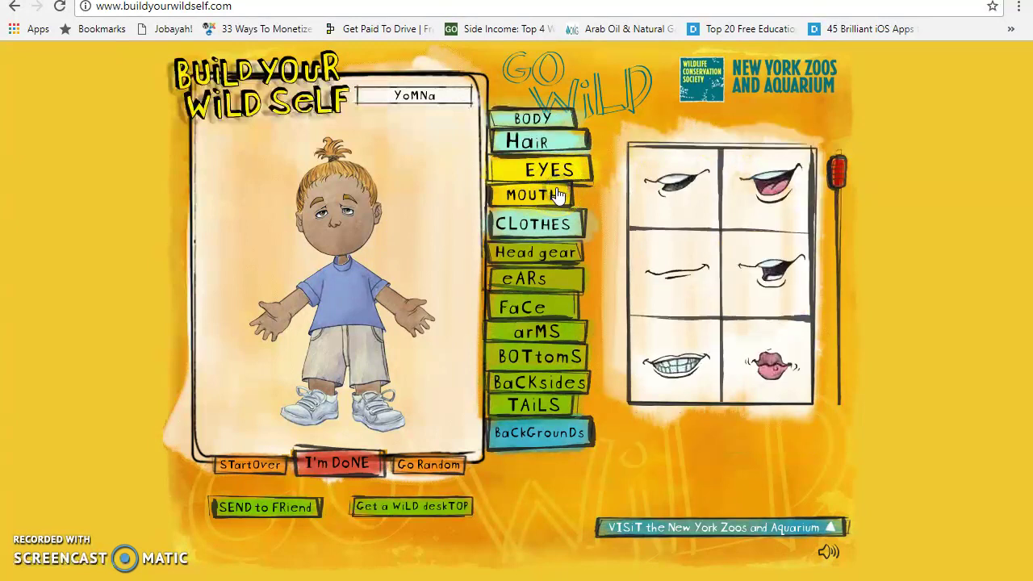
pyautogui.click(776, 266)
pyautogui.click(773, 209)
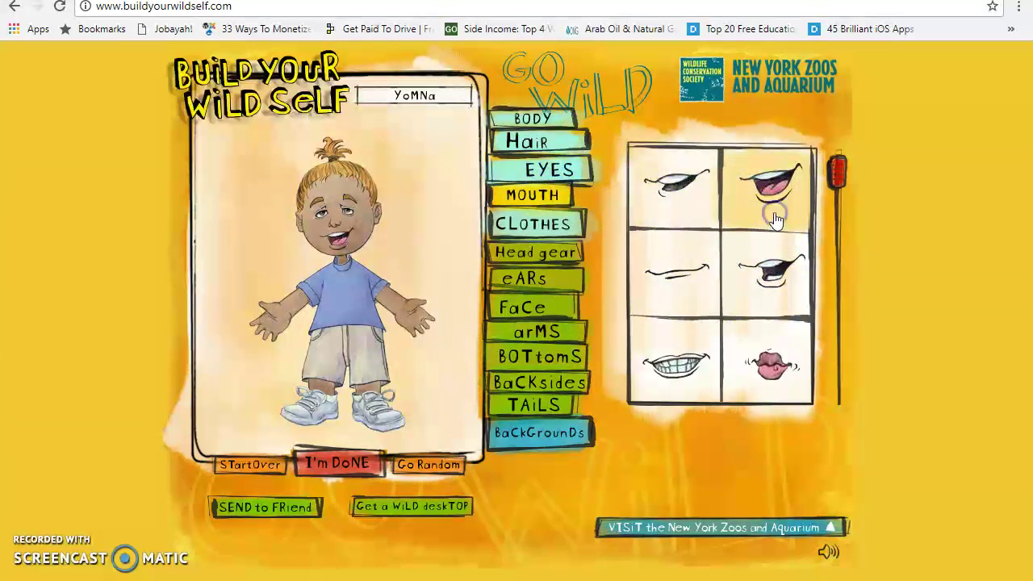
pyautogui.click(525, 224)
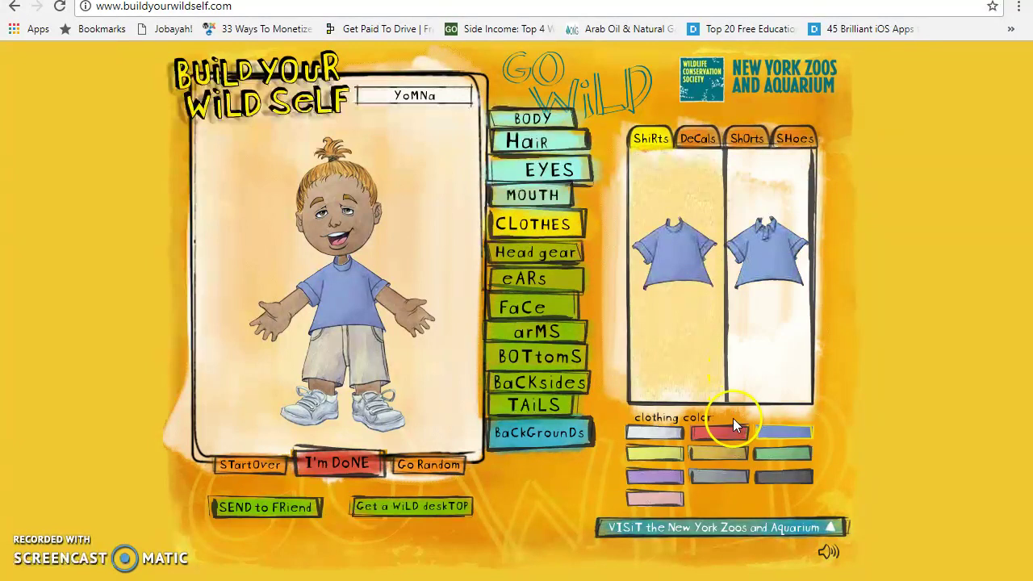
# Step: Make the character's shirt purple and put bison horns on its head
pyautogui.click(665, 476)
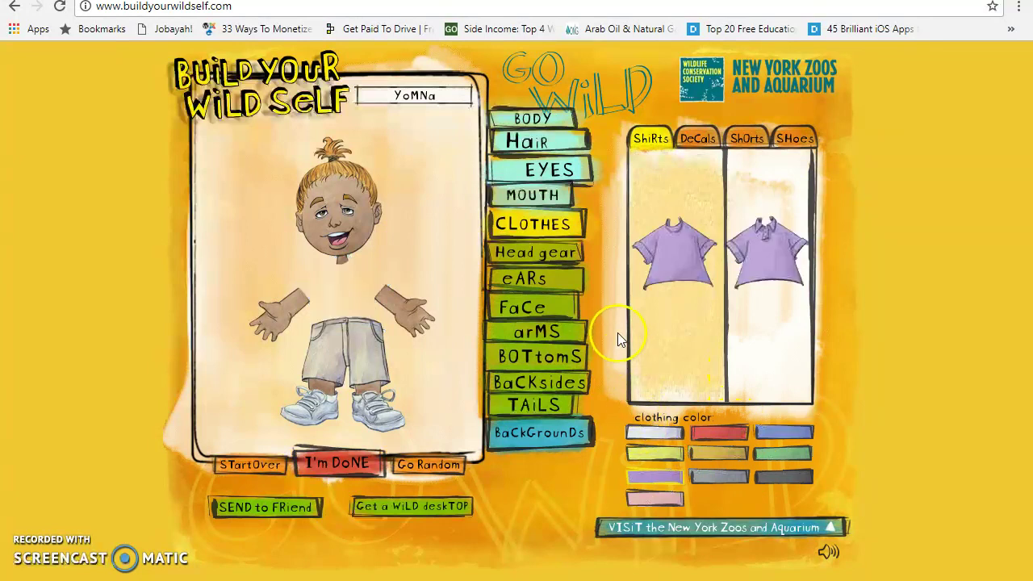
pyautogui.click(578, 268)
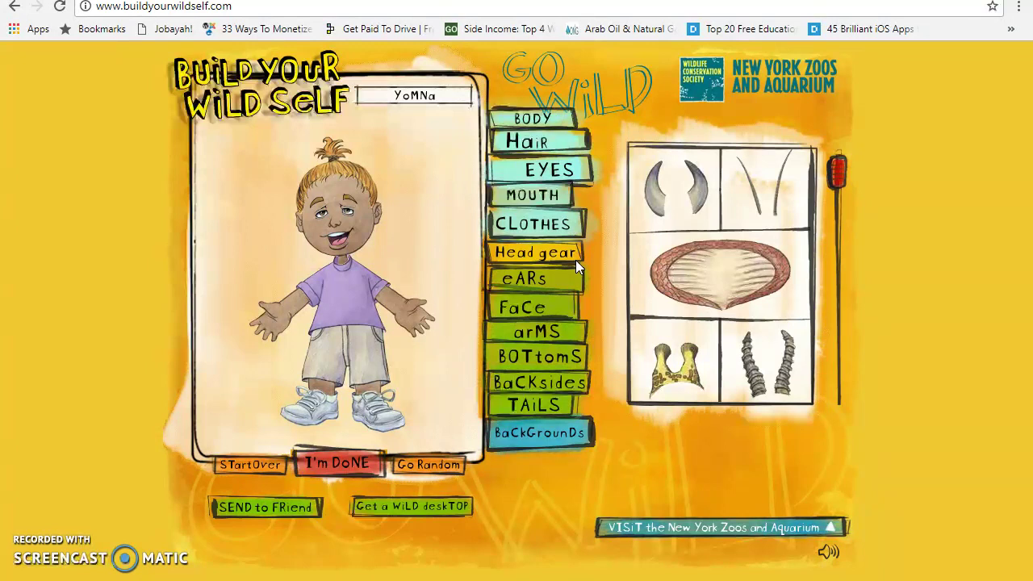
pyautogui.click(665, 215)
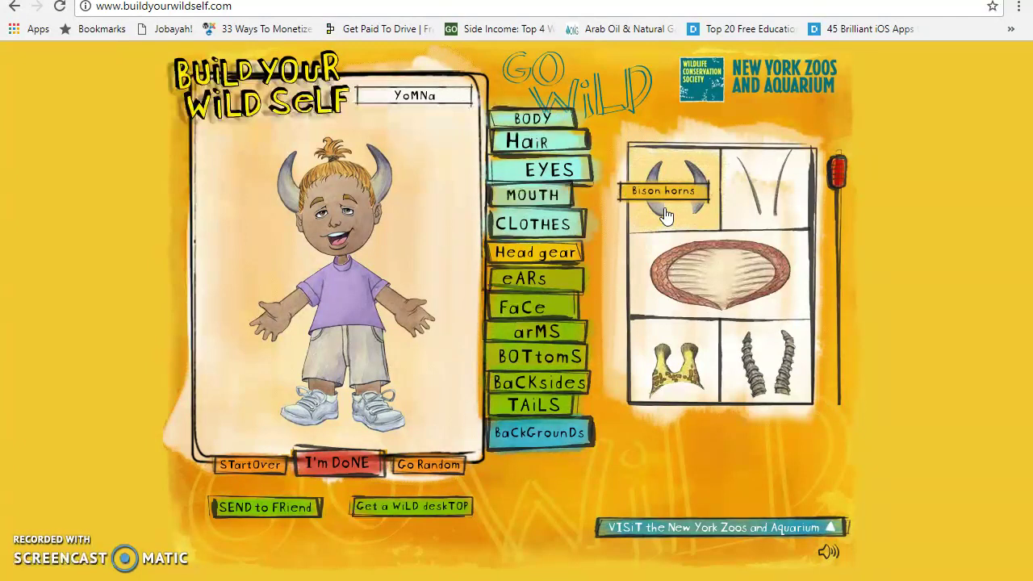
pyautogui.click(565, 274)
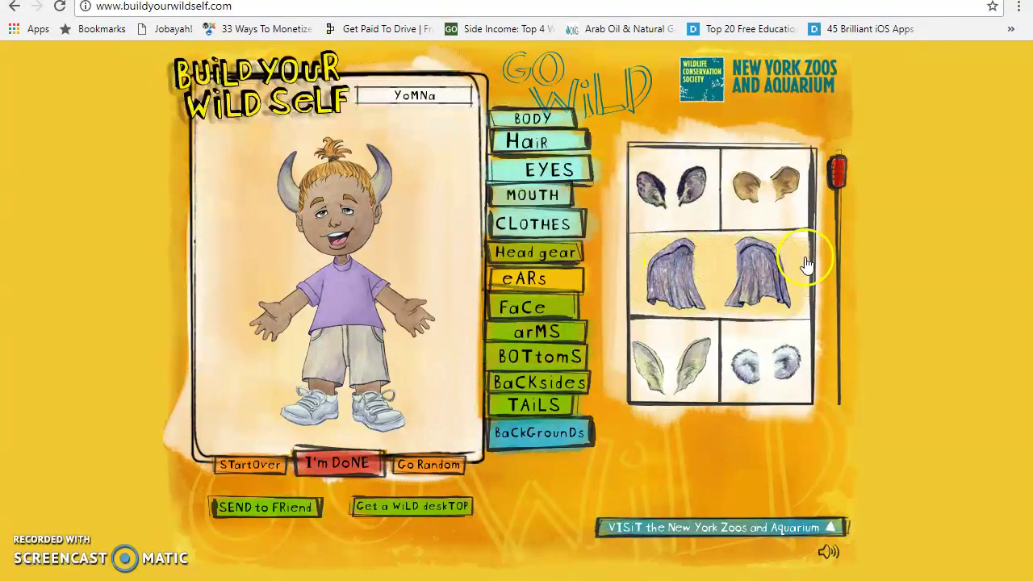
# Step: Give the character purple elephant ears
pyautogui.click(839, 173)
pyautogui.moveTo(839, 178); pyautogui.dragTo(843, 224)
pyautogui.click(794, 223)
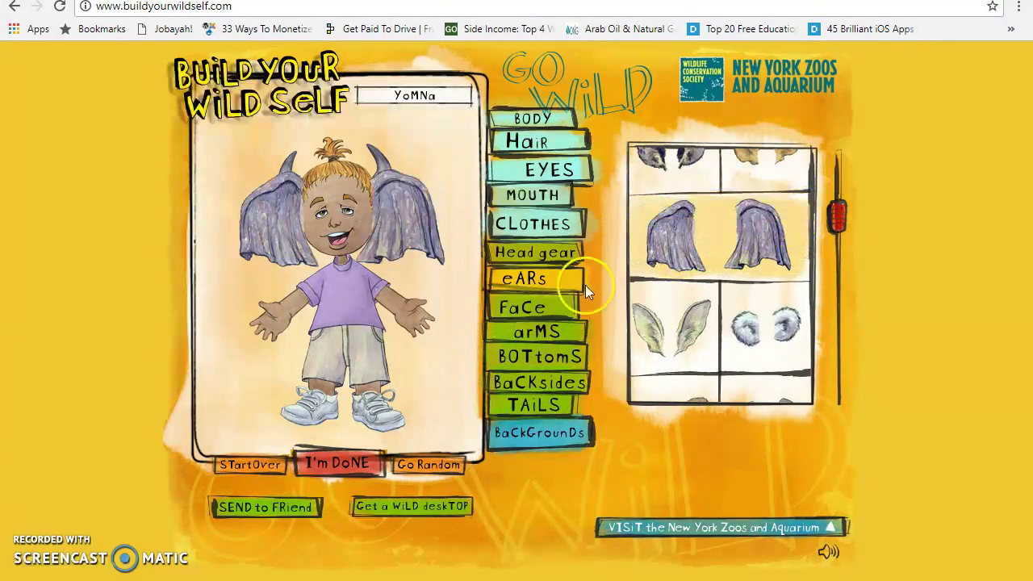
# Step: Try the rhinoceros horn and walrus tusks, then settle on an elephant trunk
pyautogui.click(570, 305)
pyautogui.click(793, 194)
pyautogui.moveTo(837, 169); pyautogui.dragTo(843, 376)
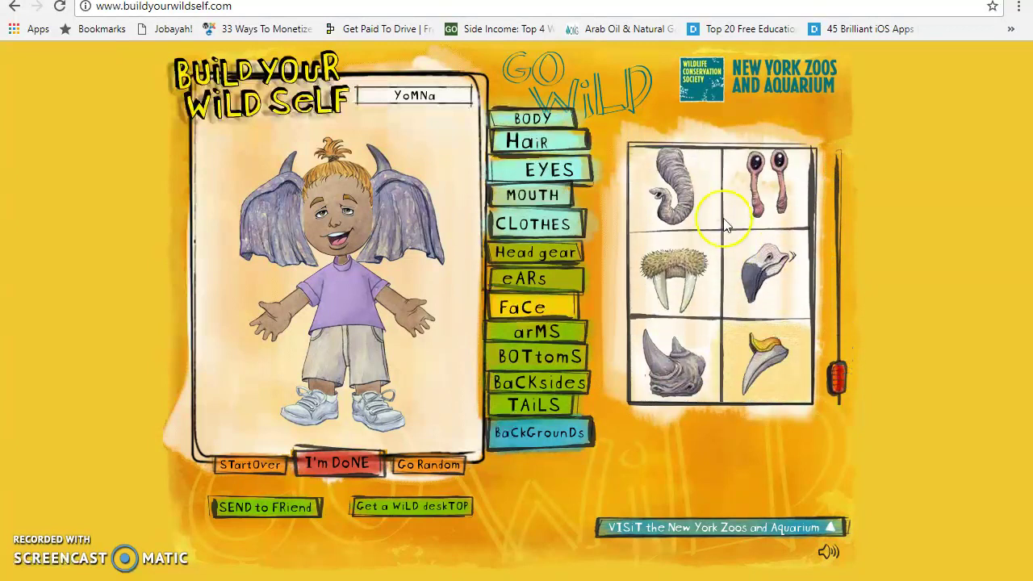
pyautogui.click(680, 189)
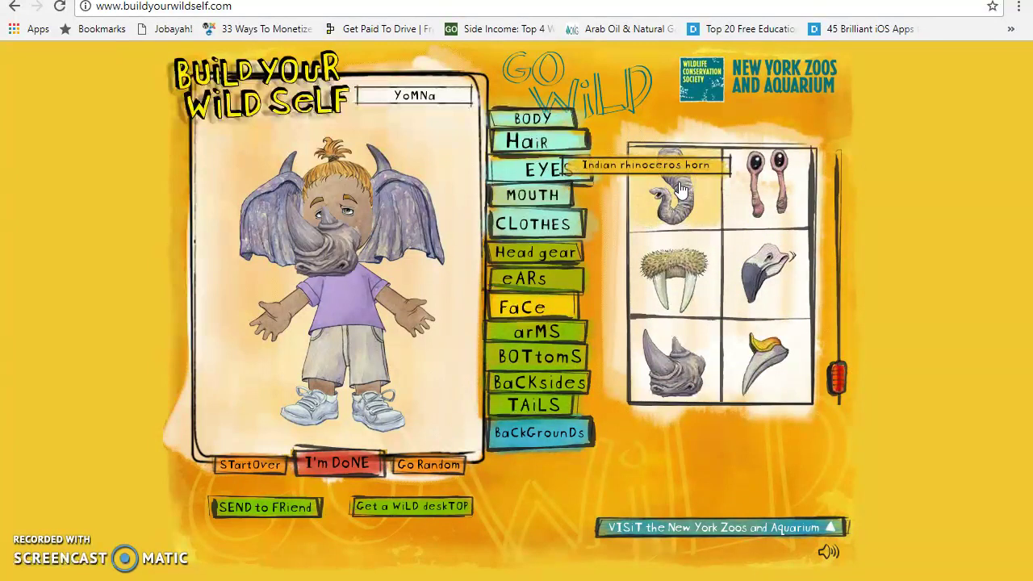
pyautogui.moveTo(839, 391); pyautogui.dragTo(839, 313)
pyautogui.click(705, 258)
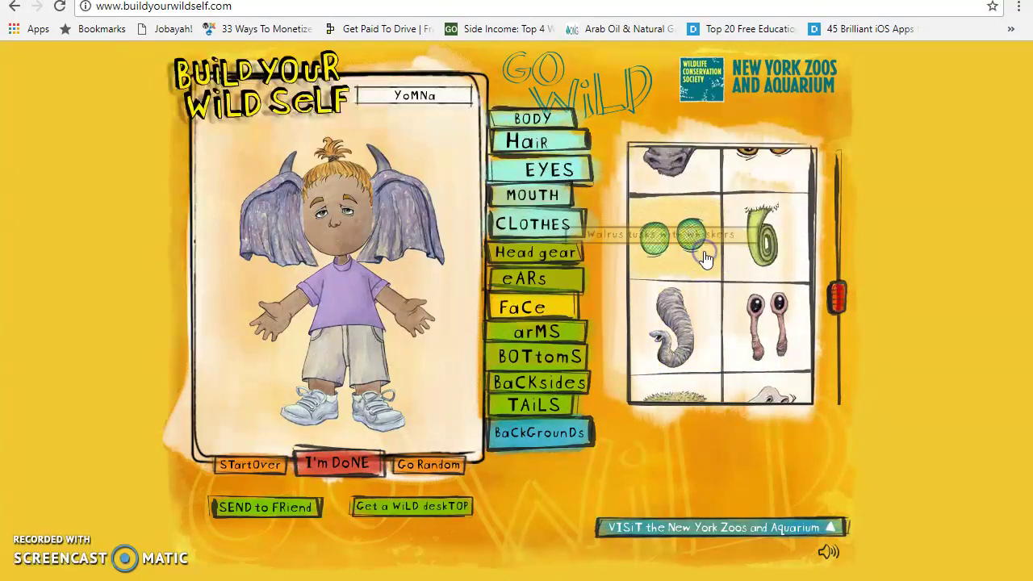
pyautogui.click(684, 326)
pyautogui.moveTo(684, 326); pyautogui.dragTo(406, 284)
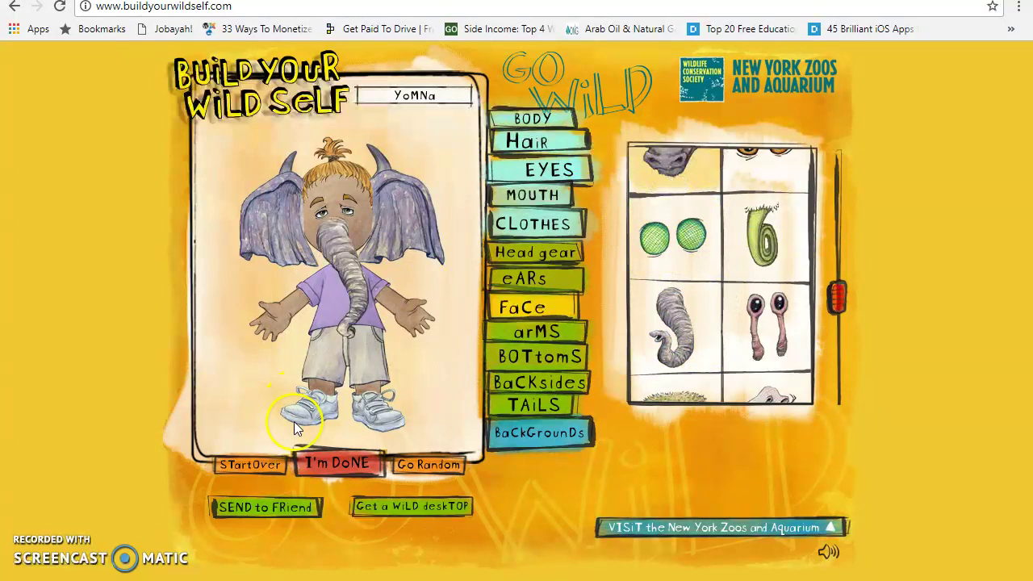
# Step: Give the character purple furry arms
pyautogui.click(539, 331)
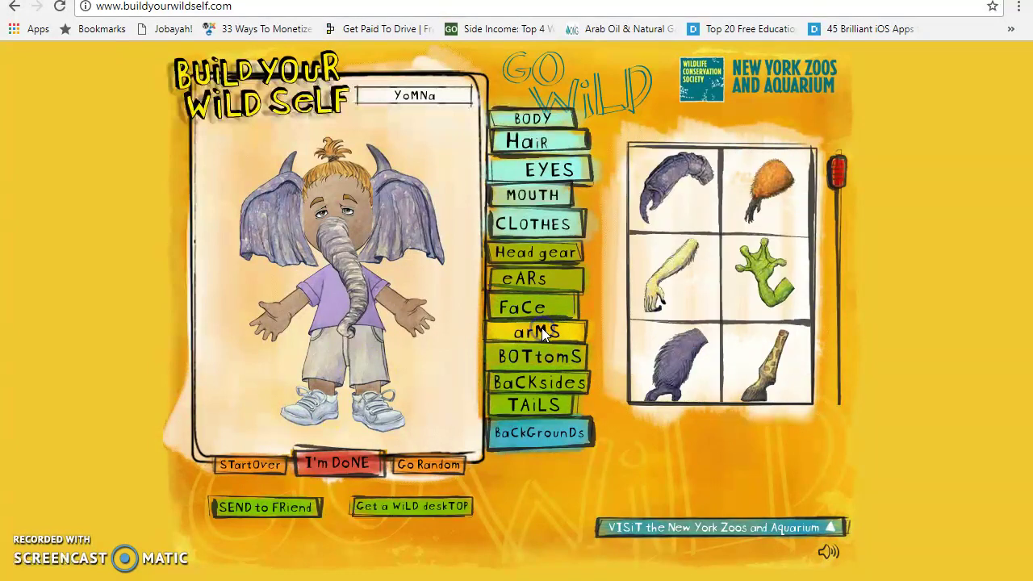
pyautogui.click(840, 174)
pyautogui.moveTo(840, 175); pyautogui.dragTo(836, 300)
pyautogui.click(666, 264)
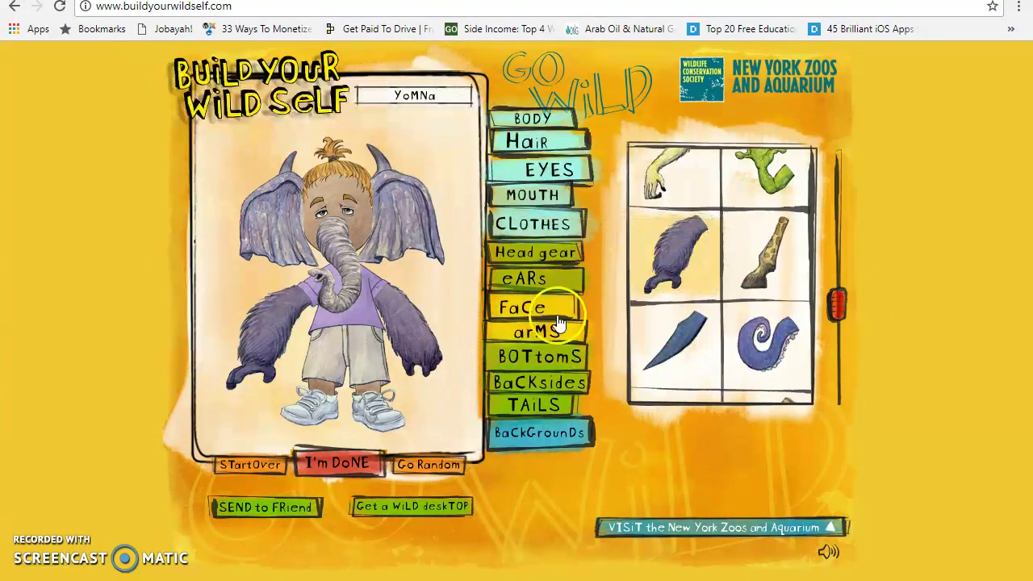
# Step: Give the character Chilean flamingo legs
pyautogui.click(550, 359)
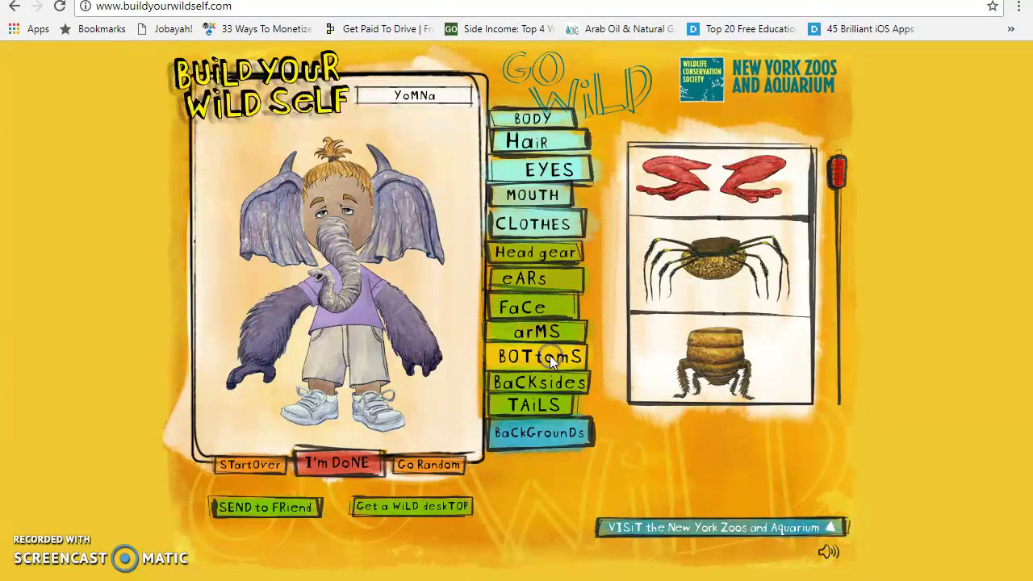
pyautogui.moveTo(838, 172); pyautogui.dragTo(837, 231)
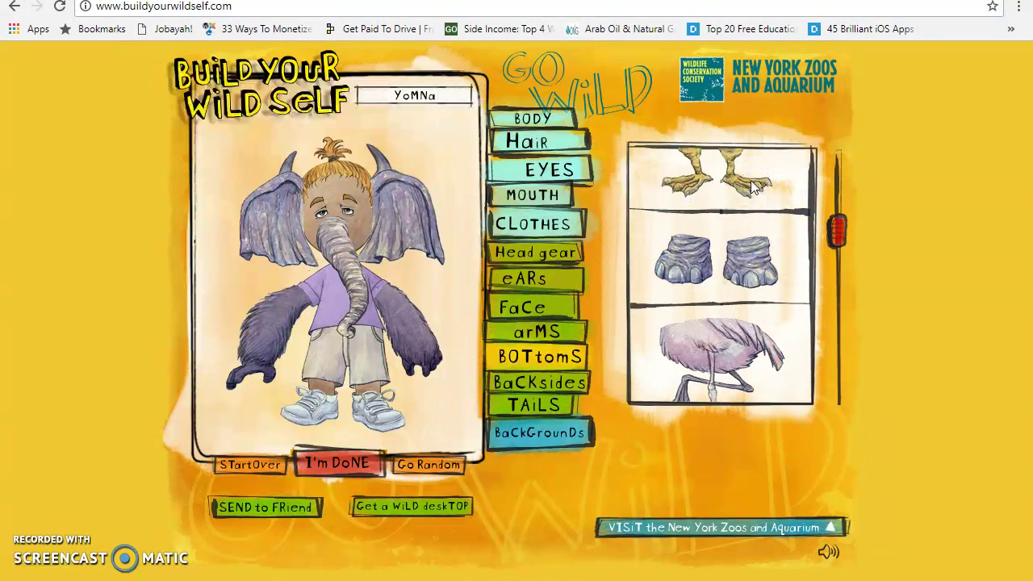
pyautogui.moveTo(836, 228); pyautogui.dragTo(839, 216)
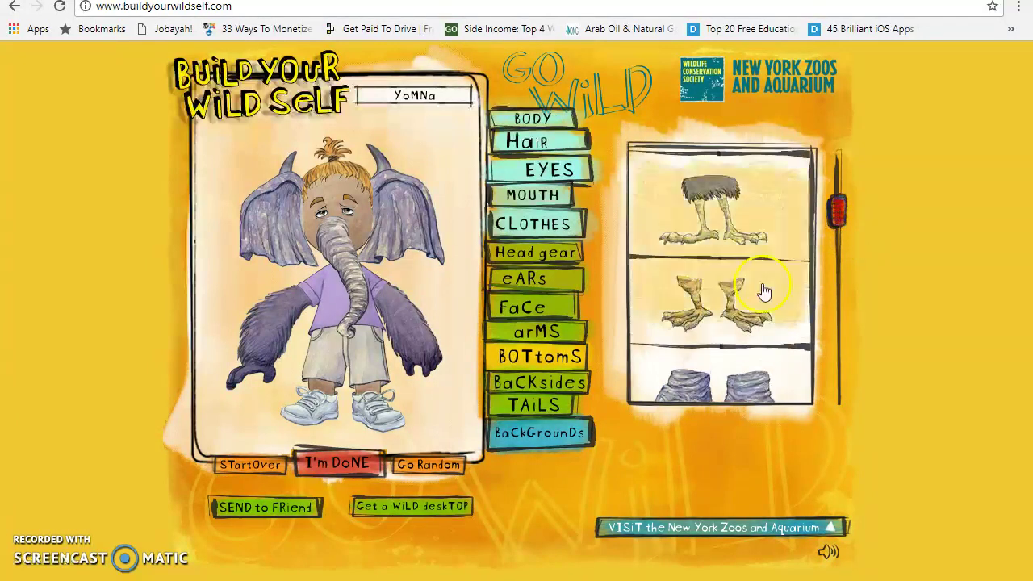
pyautogui.click(729, 234)
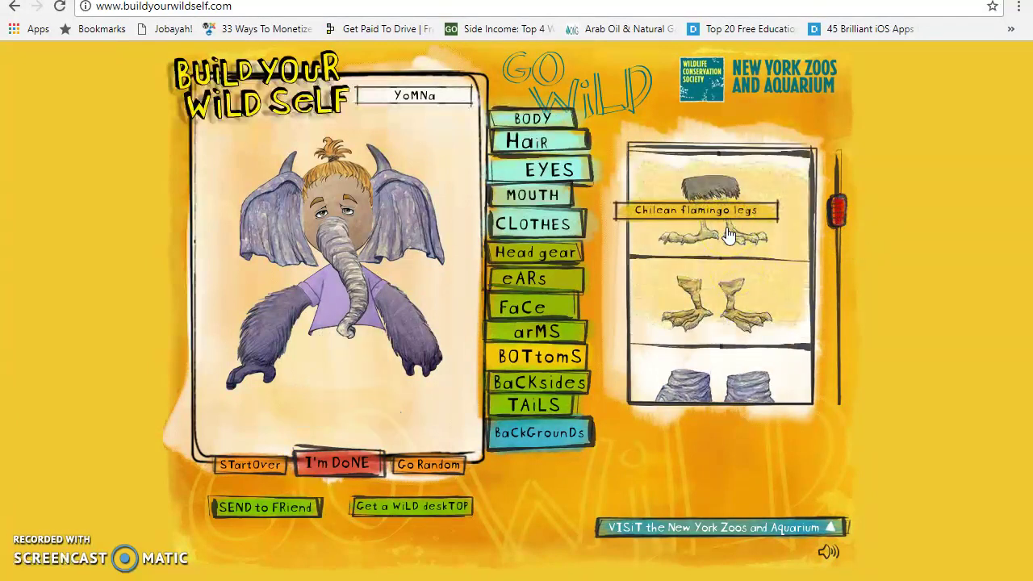
pyautogui.click(444, 339)
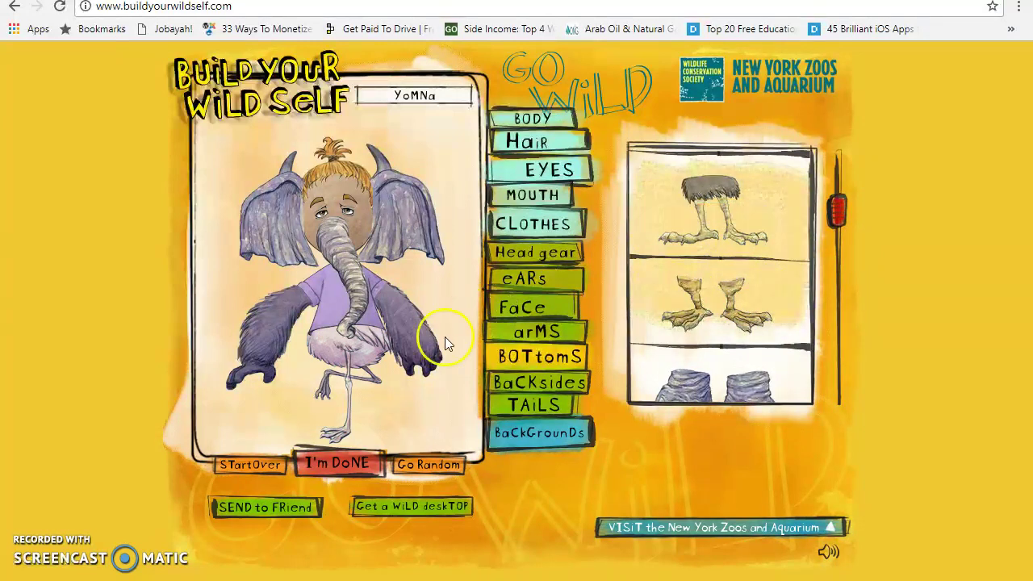
# Step: Add Monarch butterfly wings and a Stingray tail
pyautogui.click(544, 384)
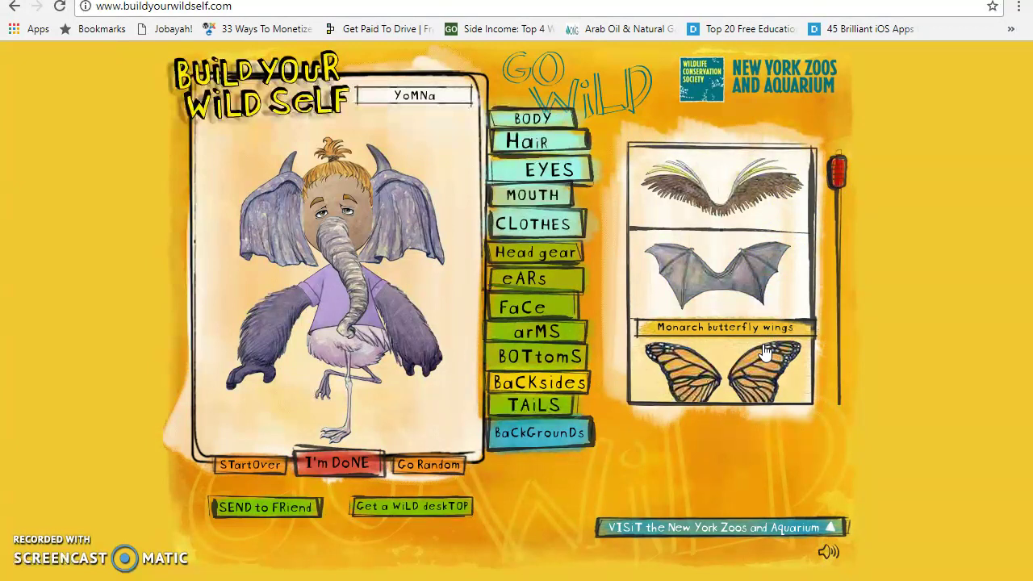
pyautogui.click(765, 352)
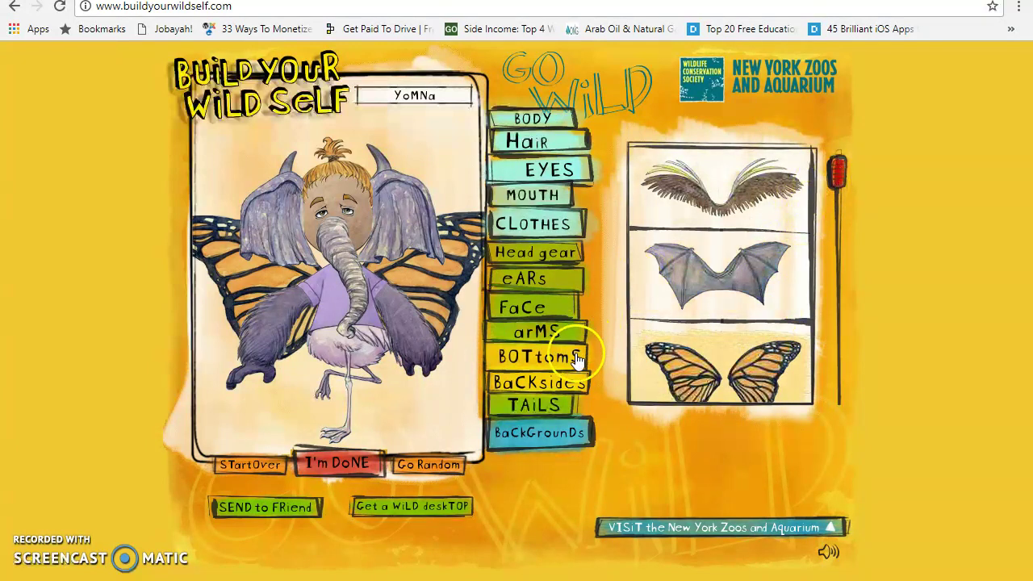
pyautogui.click(559, 405)
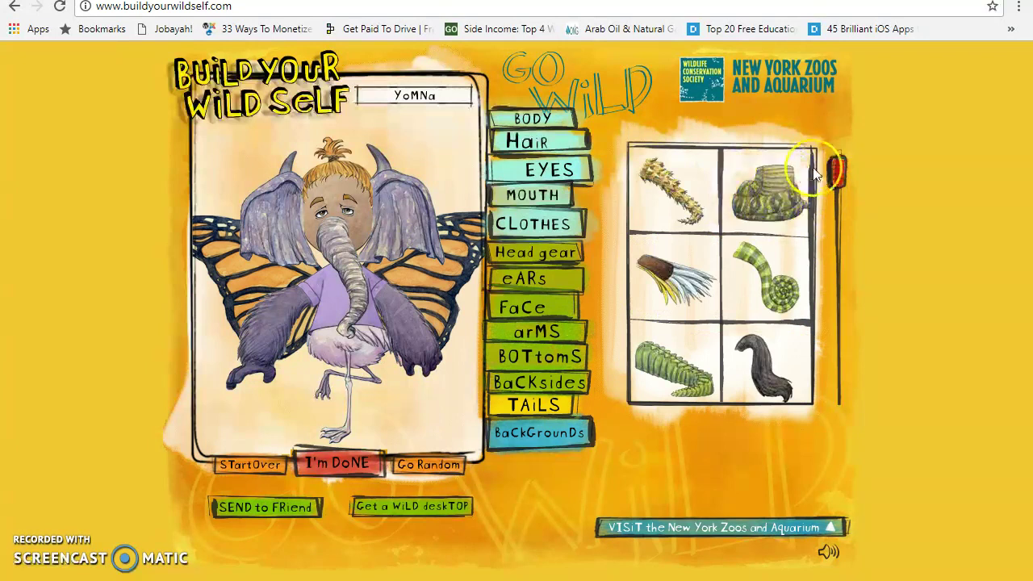
pyautogui.moveTo(836, 170); pyautogui.dragTo(837, 340)
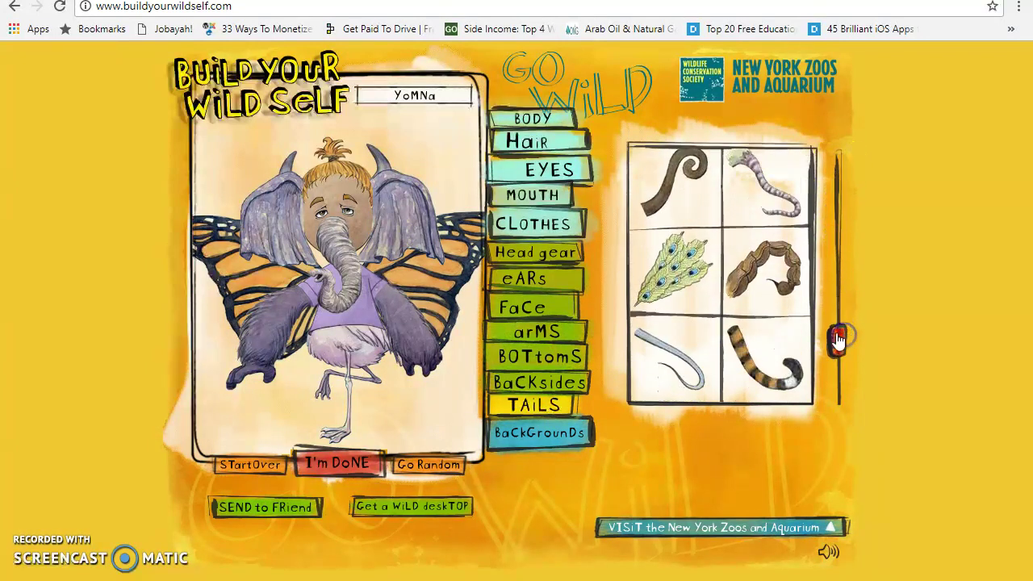
pyautogui.click(688, 282)
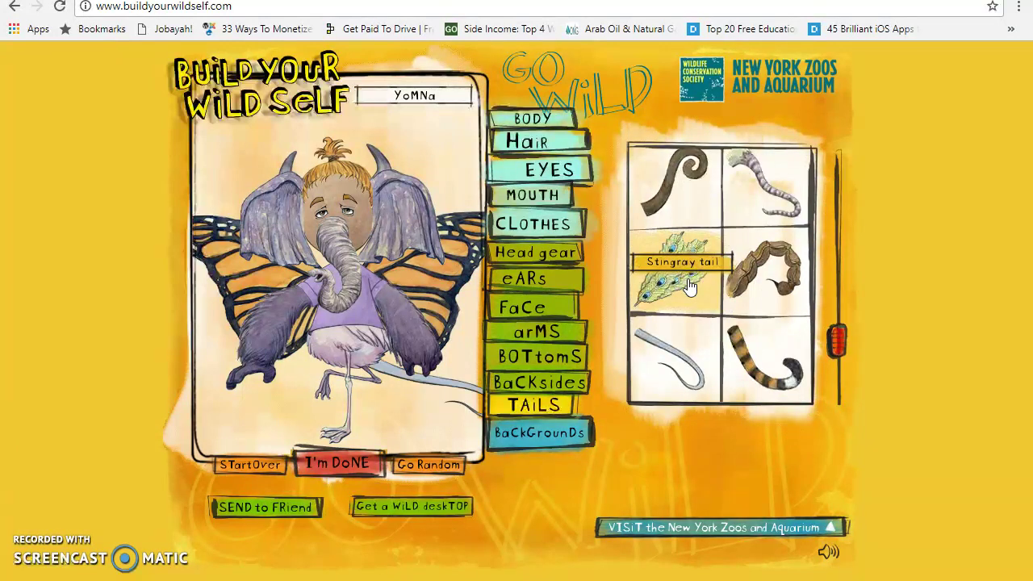
pyautogui.click(424, 464)
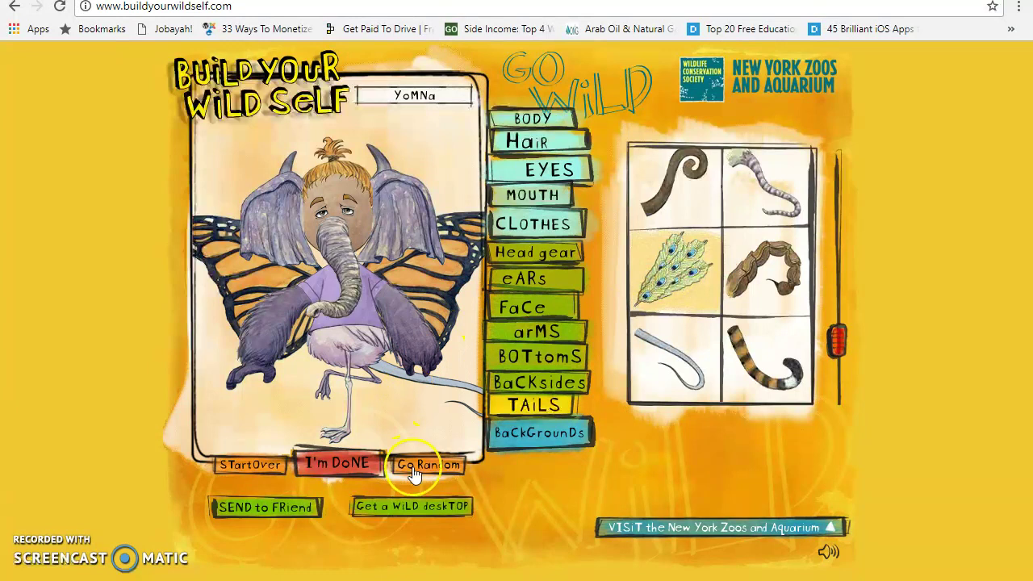
# Step: Try the underwater backdrop, then settle on the savanna scene with acacia trees
pyautogui.click(537, 439)
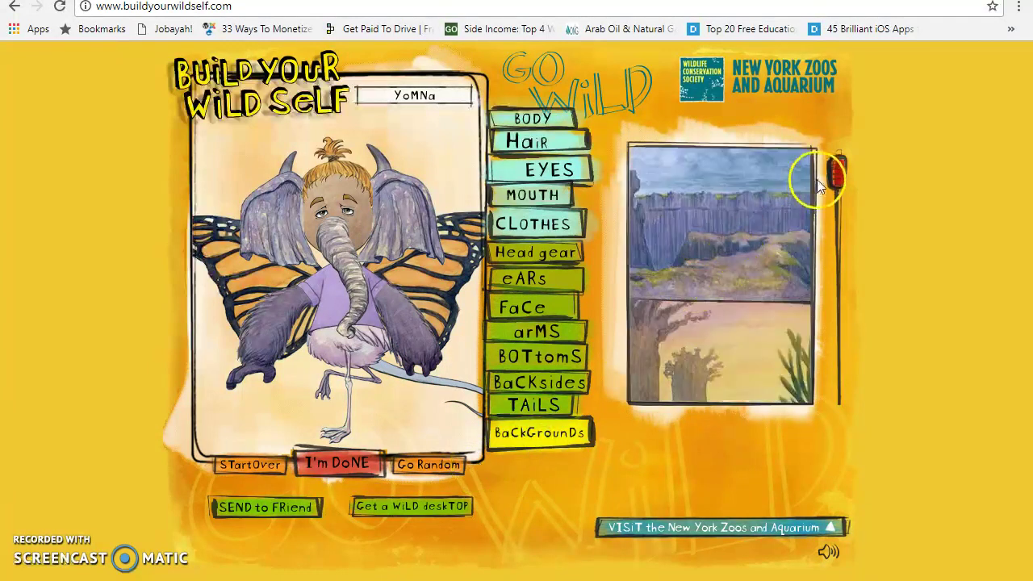
pyautogui.moveTo(836, 172); pyautogui.dragTo(835, 246)
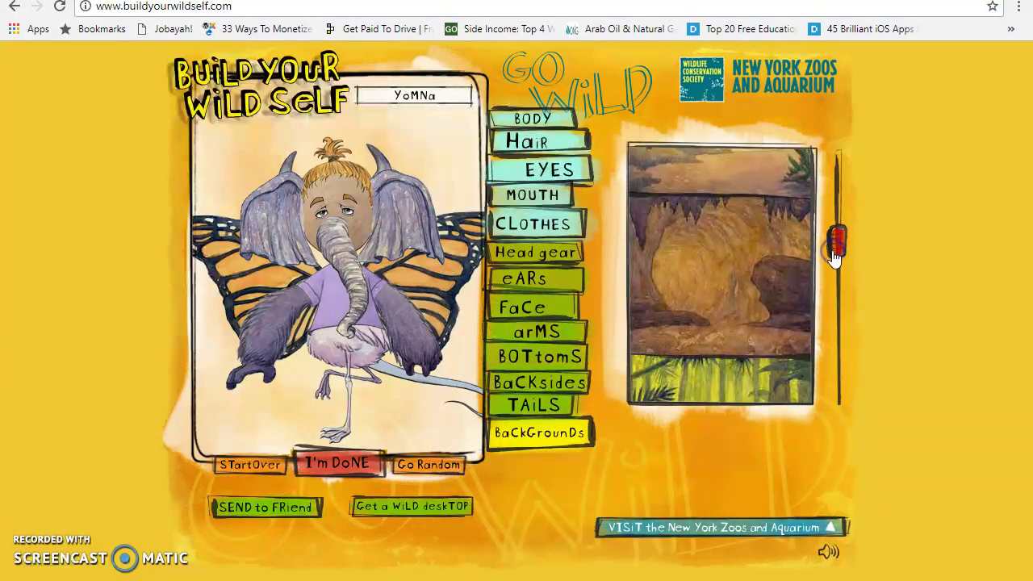
pyautogui.click(737, 353)
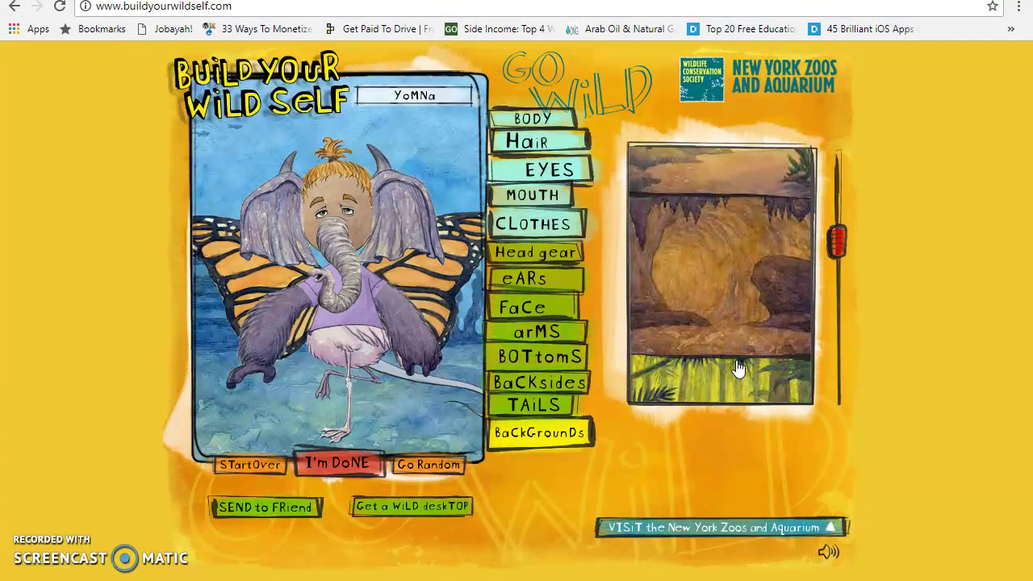
pyautogui.click(746, 370)
pyautogui.moveTo(837, 240)
pyautogui.mouseDown()
pyautogui.moveTo(843, 326)
pyautogui.moveTo(838, 239)
pyautogui.mouseUp()
pyautogui.click(737, 284)
pyautogui.click(749, 320)
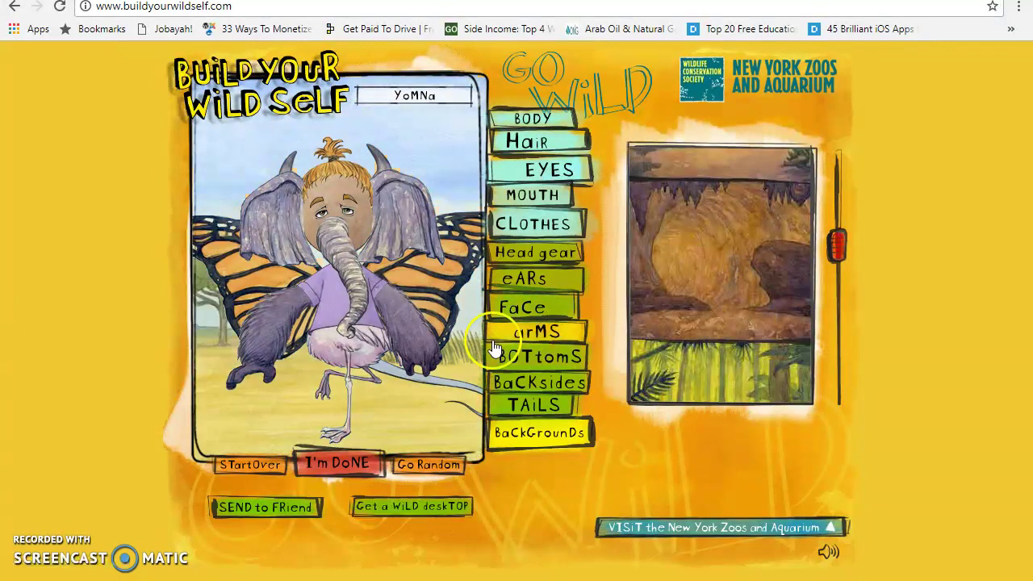
pyautogui.click(376, 473)
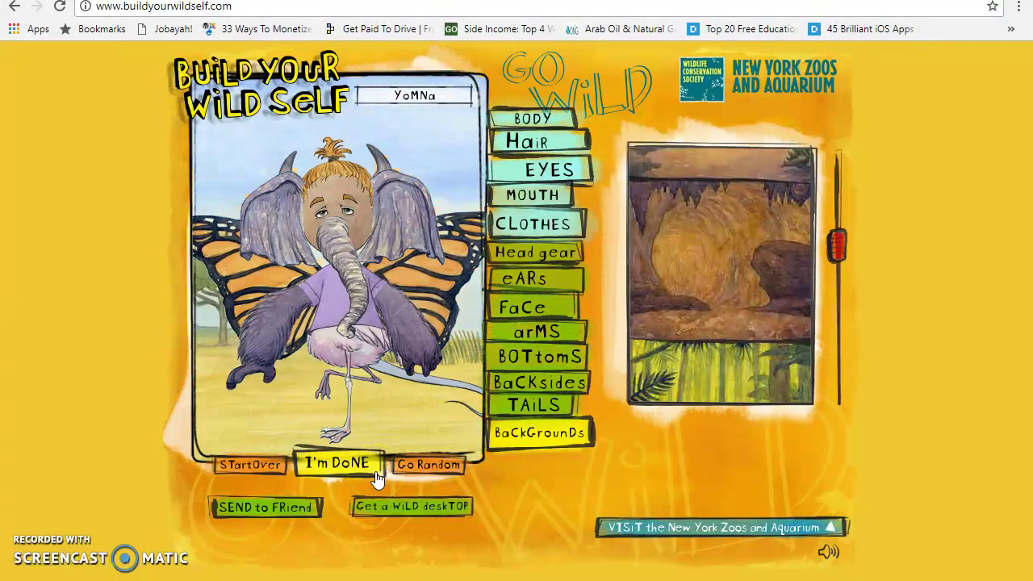
# Step: Open the Bis-ele-illa-ingo-fly-stingray results page and scroll through its wild facts
pyautogui.click(376, 474)
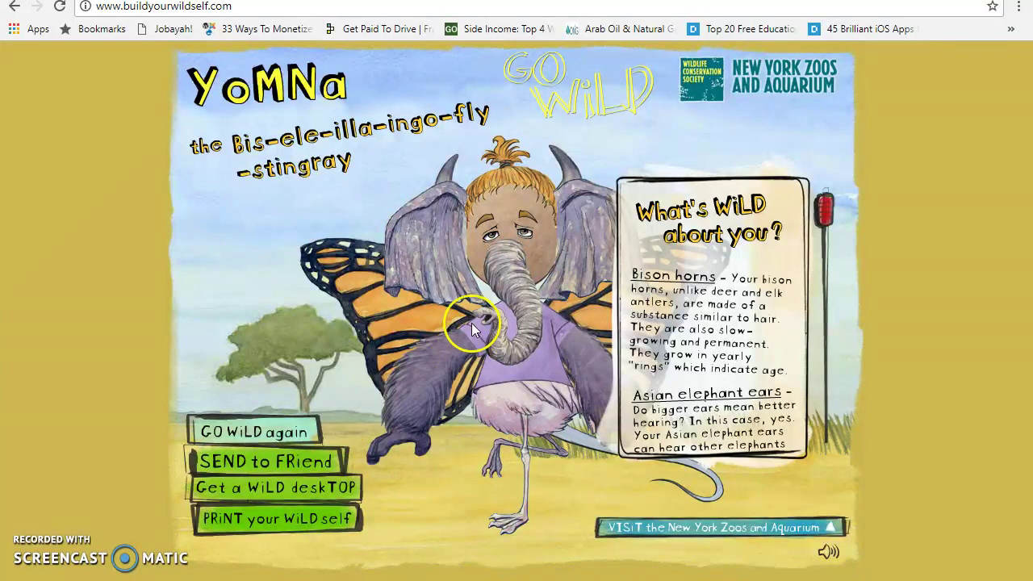
pyautogui.moveTo(824, 208); pyautogui.dragTo(840, 392)
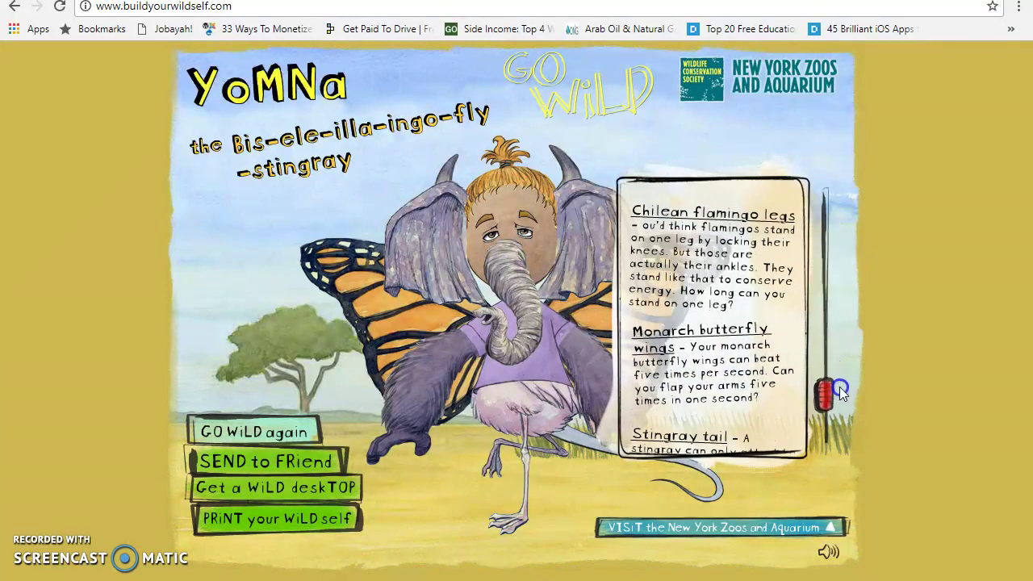